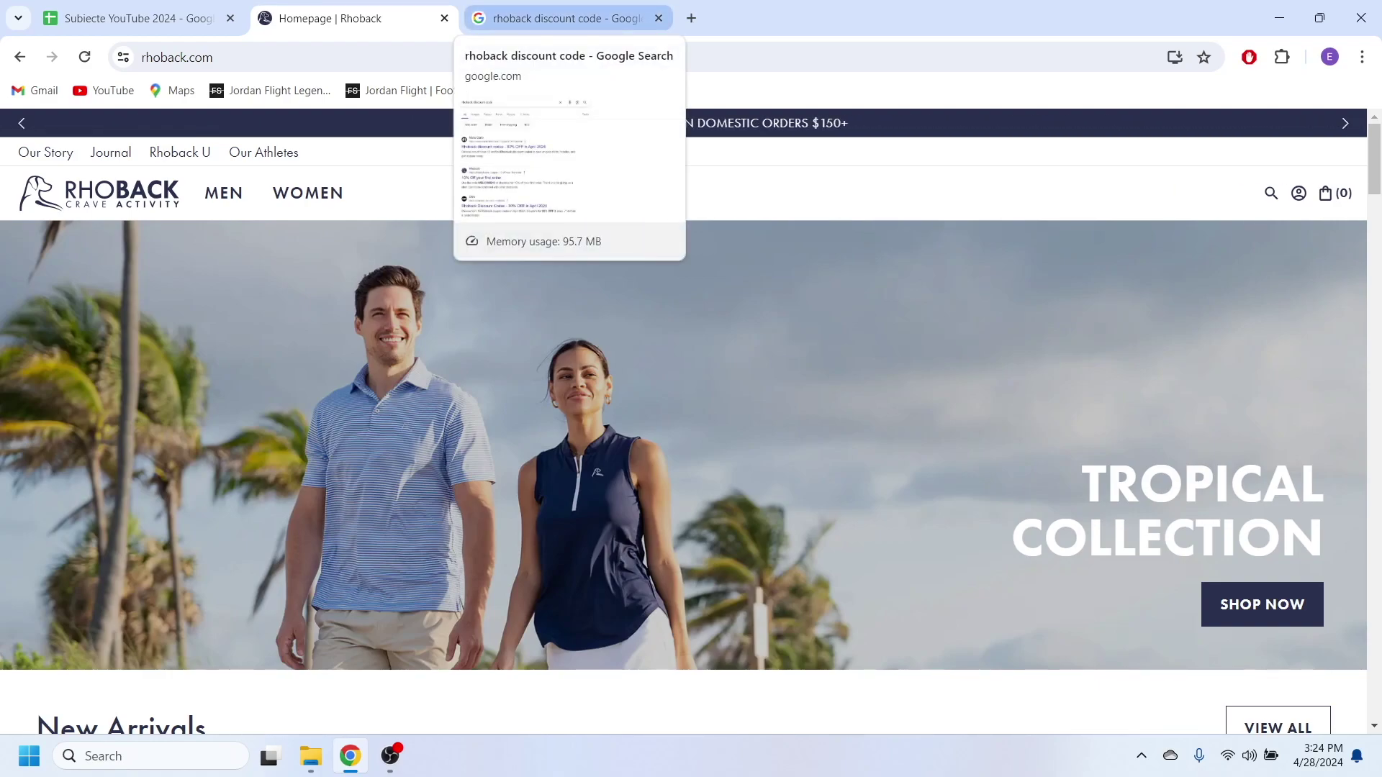
# Switch to the Google results for Rhoback discount codes.
pyautogui.click(562, 19)
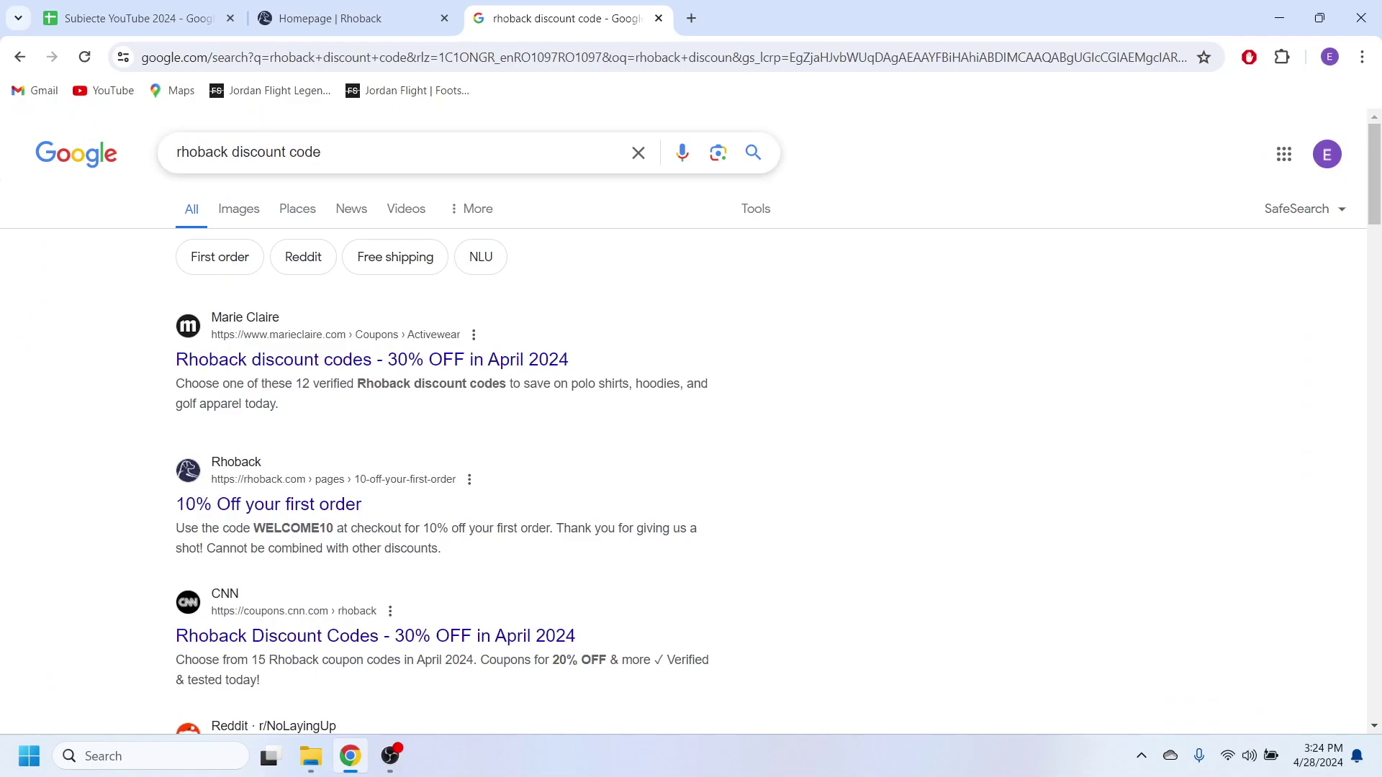
pyautogui.scroll(-3, 432, 433)
pyautogui.scroll(-3, 433, 432)
pyautogui.scroll(-3, 432, 433)
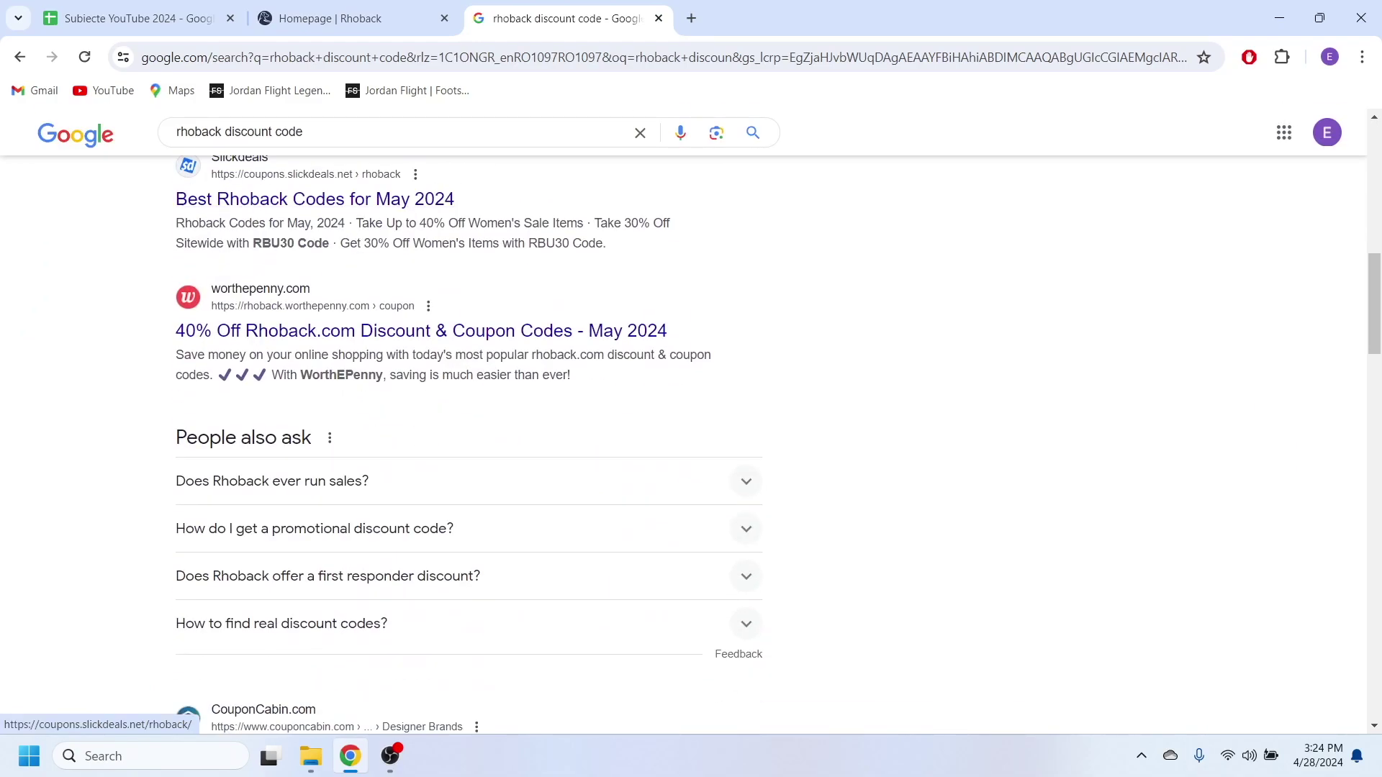
pyautogui.scroll(-3, 433, 433)
pyautogui.scroll(-2, 431, 432)
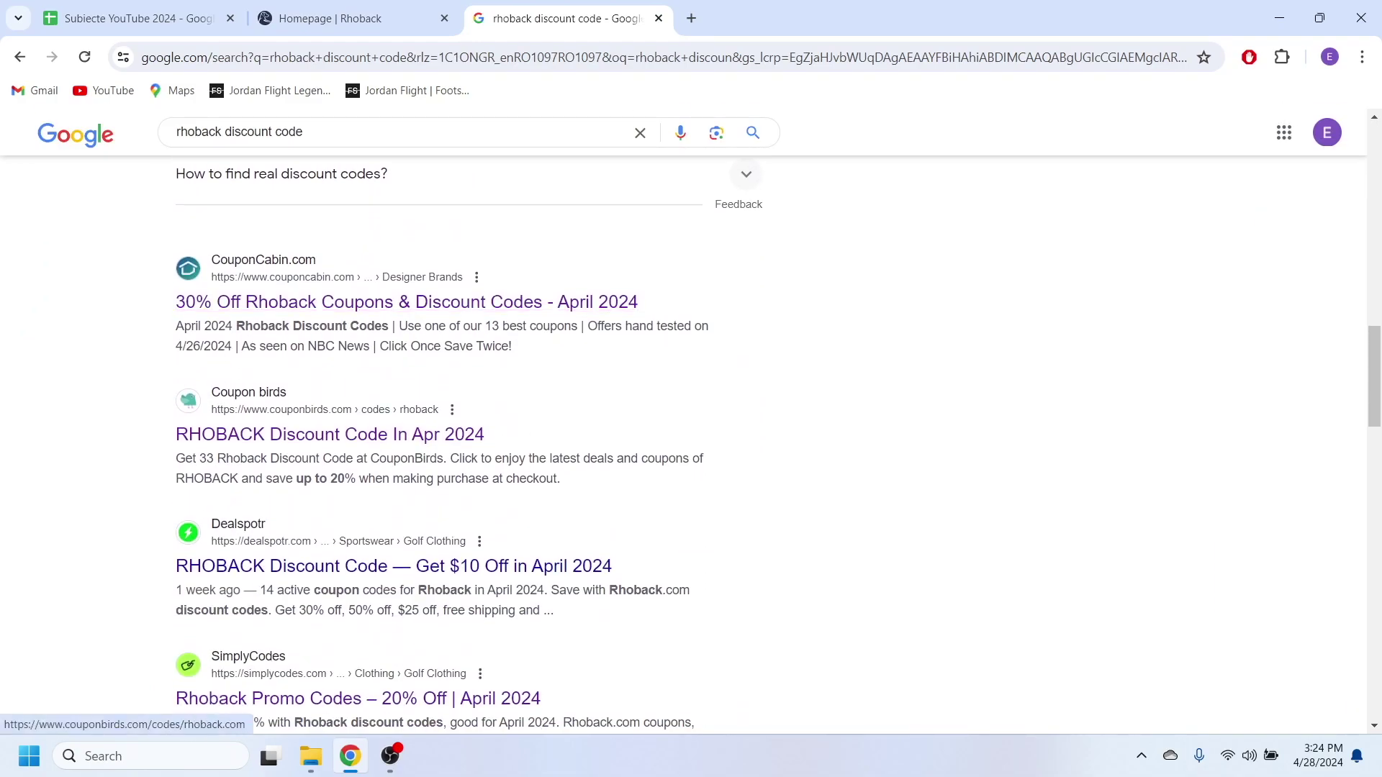
# Open the CouponBirds 'RHOBACK Discount Code In Apr 2024' page.
pyautogui.click(330, 436)
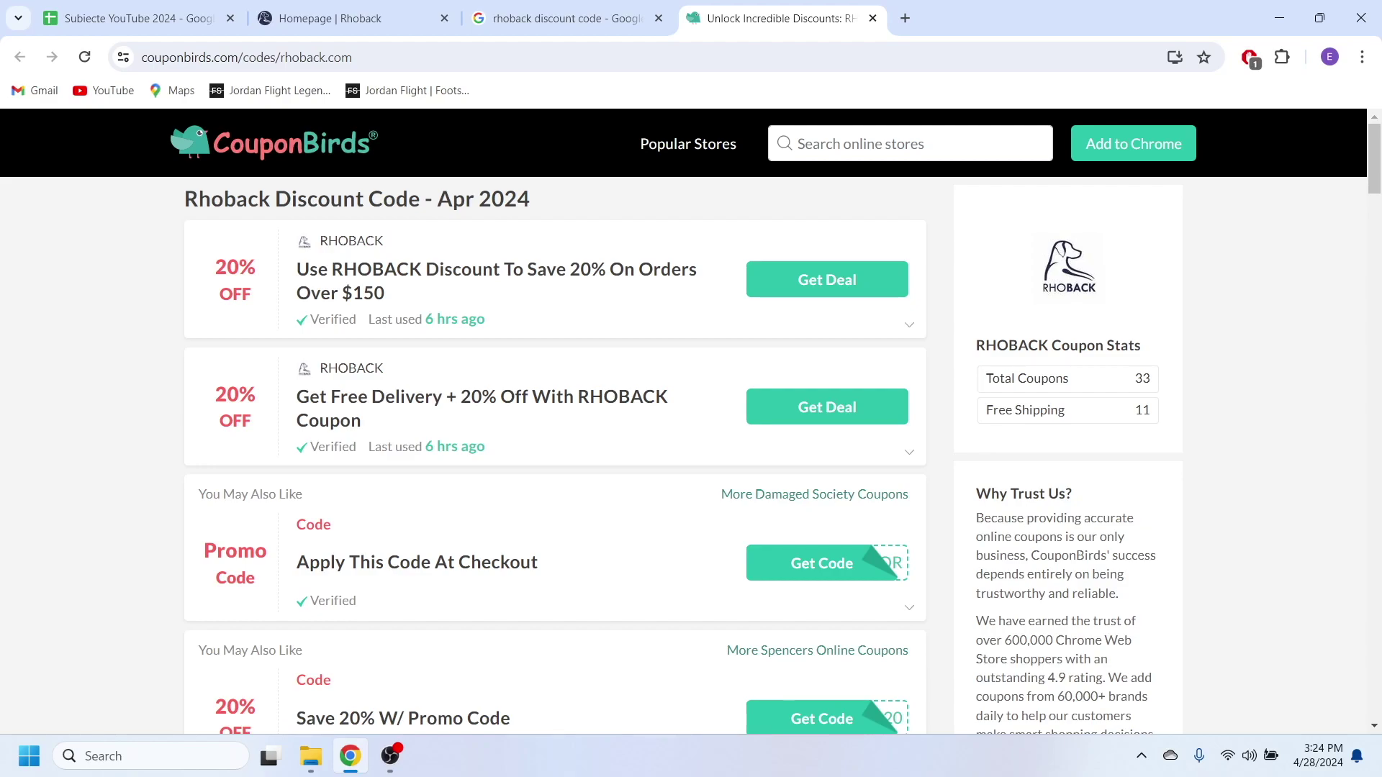
pyautogui.scroll(-2, 540, 433)
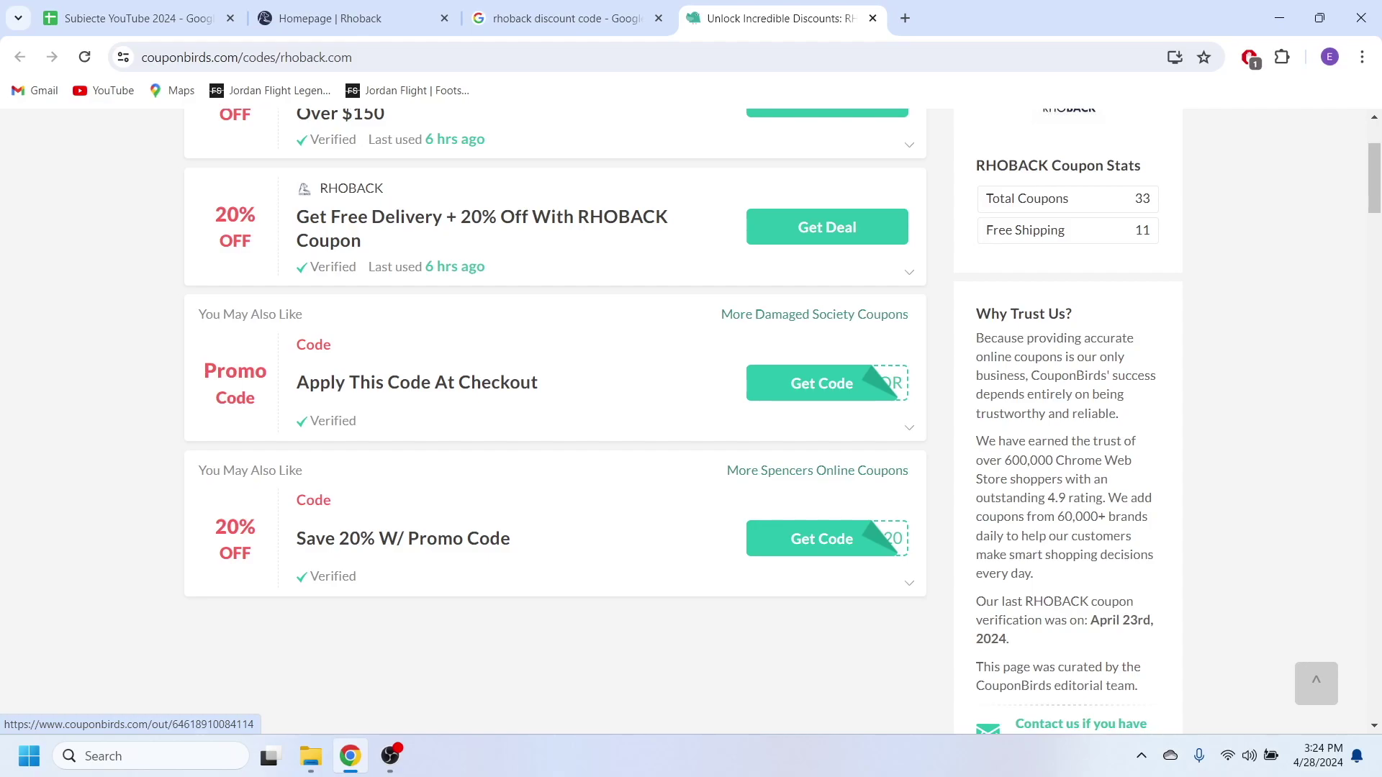
# Reveal and highlight the SPRING20 code for 'Save 20% W/ Promo Code', then close the coupon tabs.
pyautogui.click(821, 539)
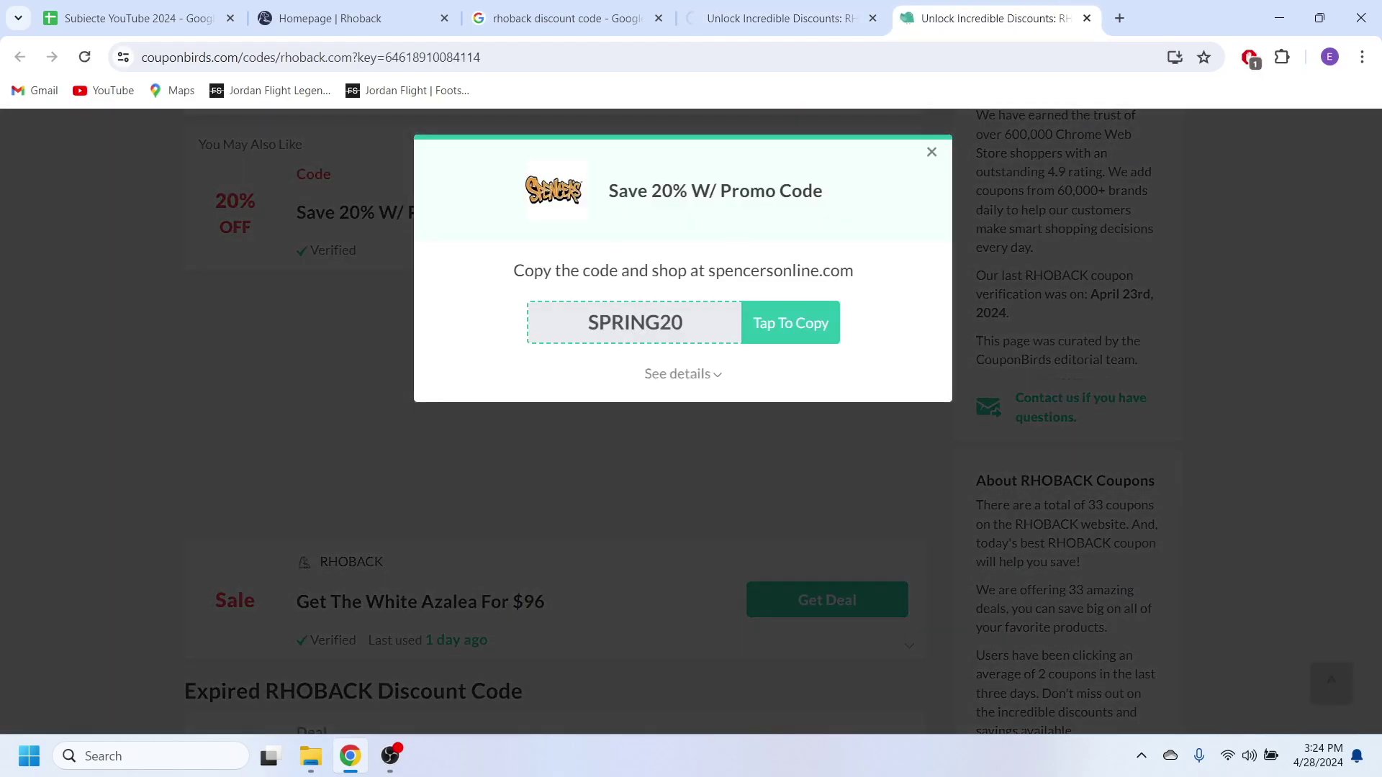
pyautogui.moveTo(587, 322); pyautogui.dragTo(684, 322)
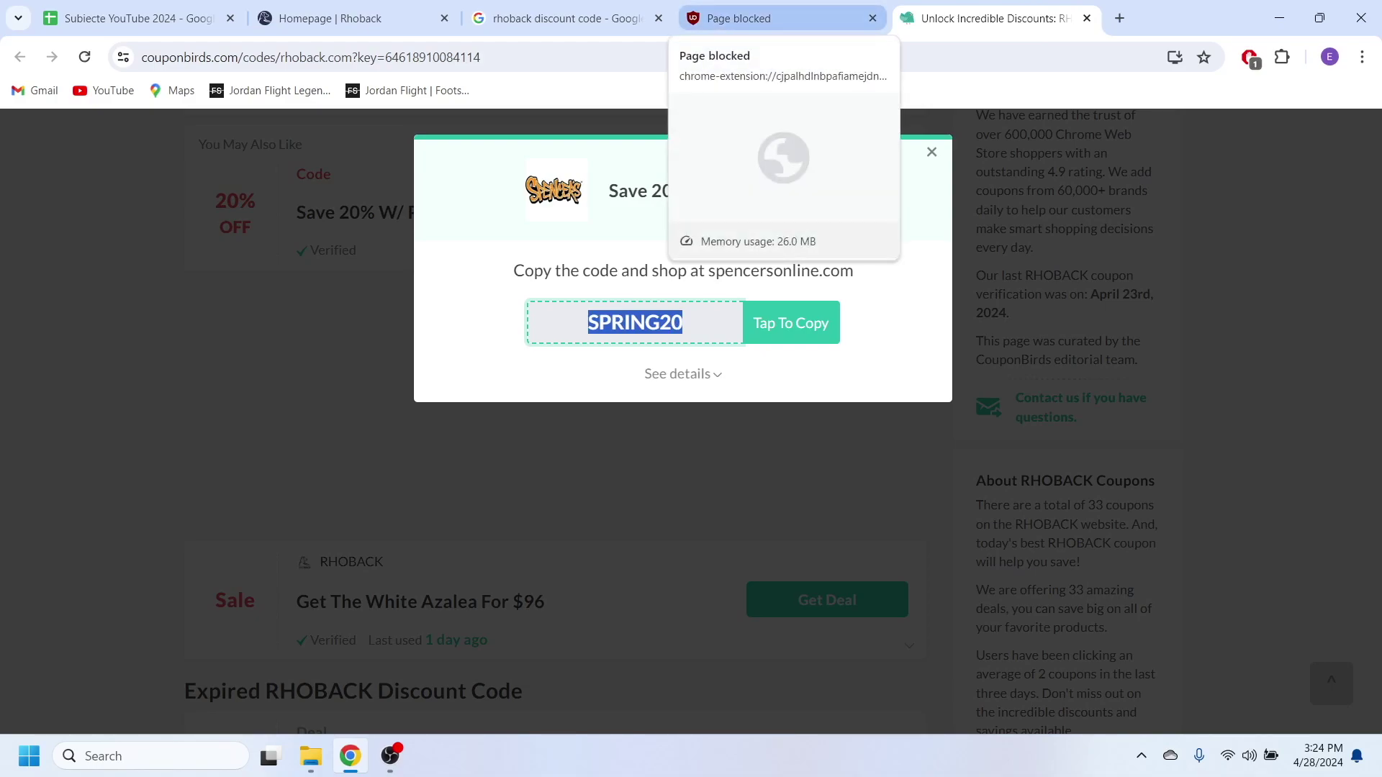
pyautogui.click(872, 17)
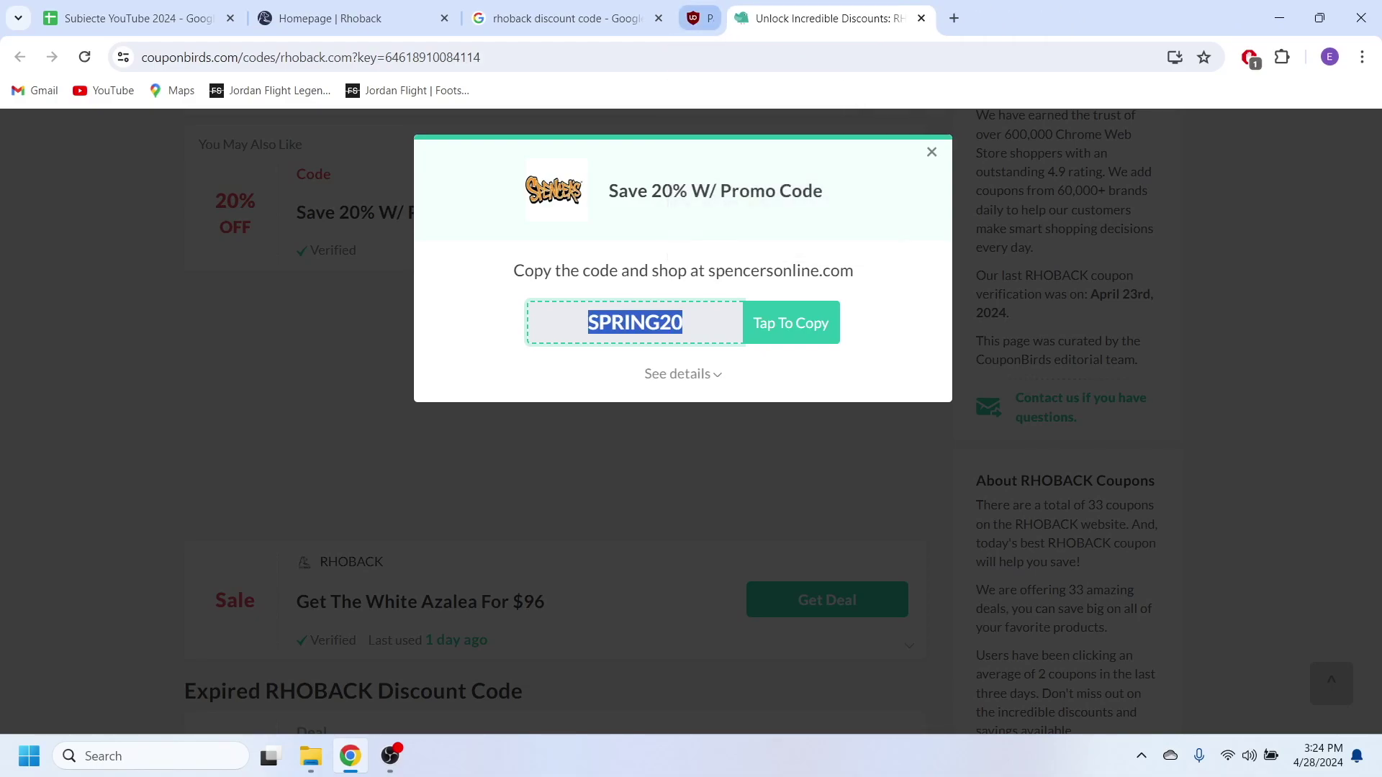
pyautogui.scroll(-3, 431, 433)
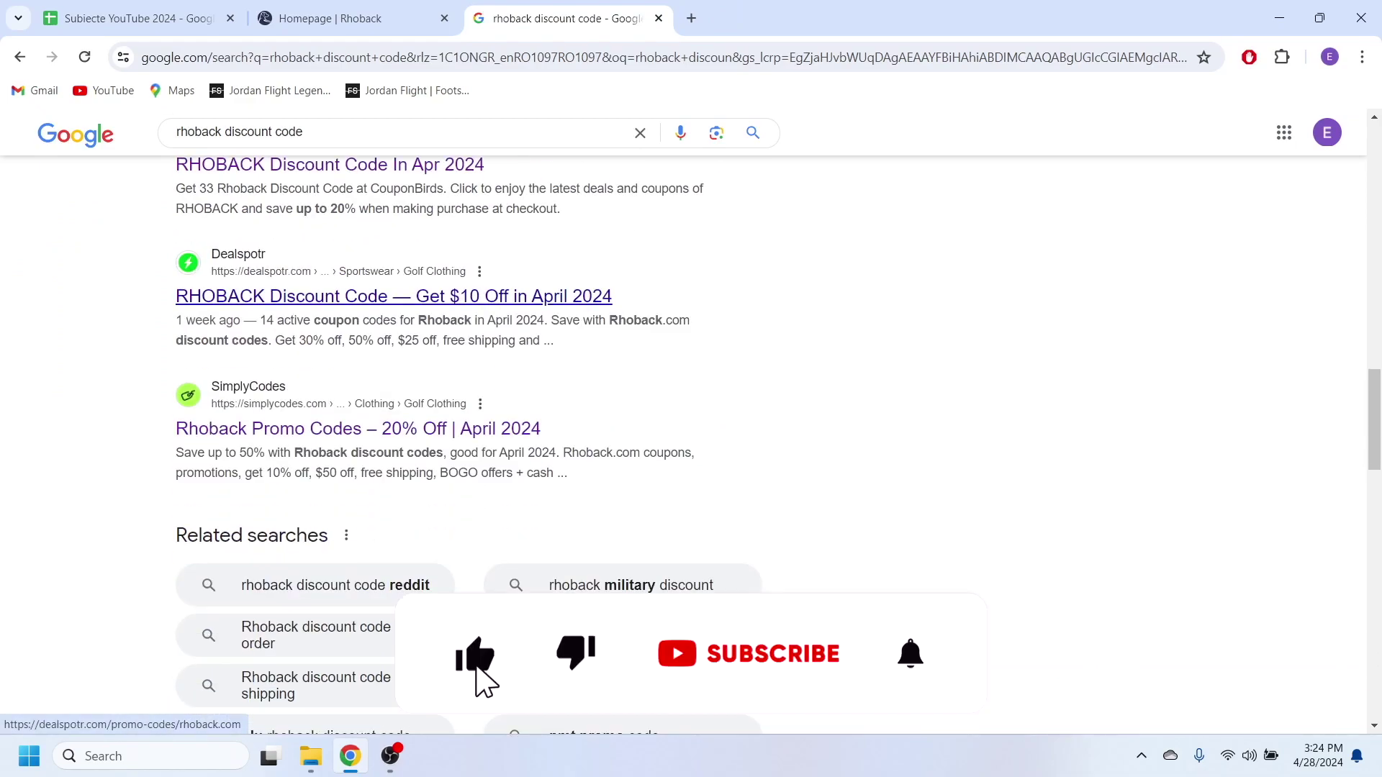
pyautogui.scroll(-5, 432, 432)
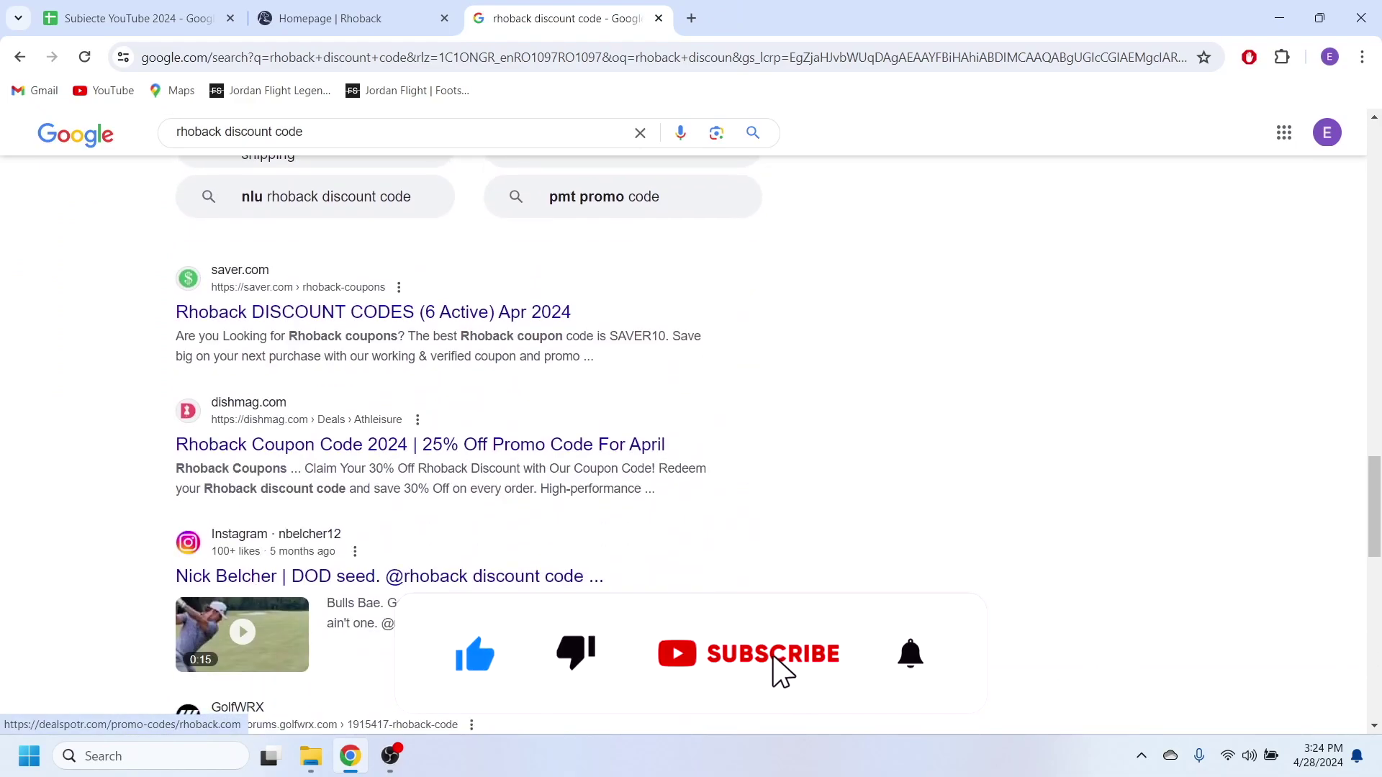
pyautogui.scroll(-5, 432, 431)
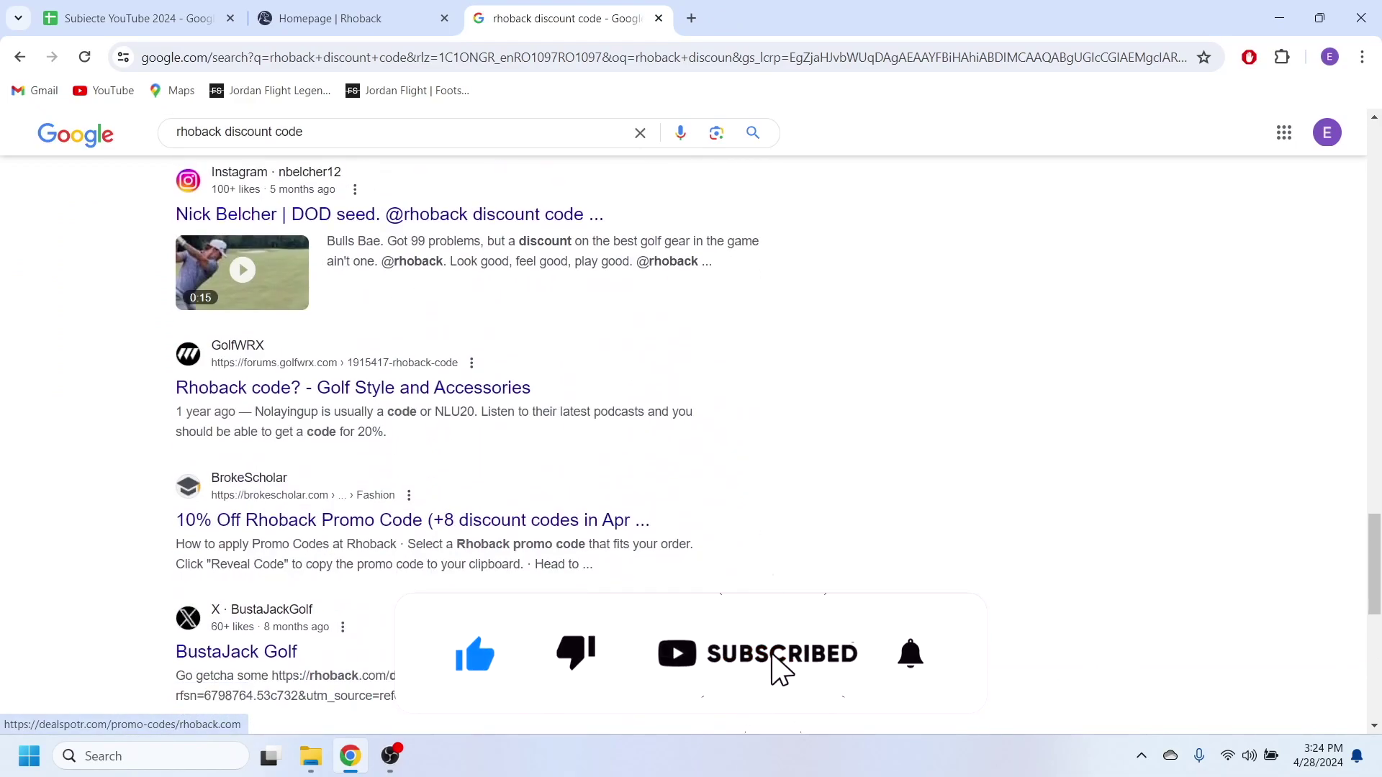
pyautogui.scroll(-3, 433, 432)
pyautogui.scroll(-2, 432, 432)
pyautogui.scroll(-3, 431, 432)
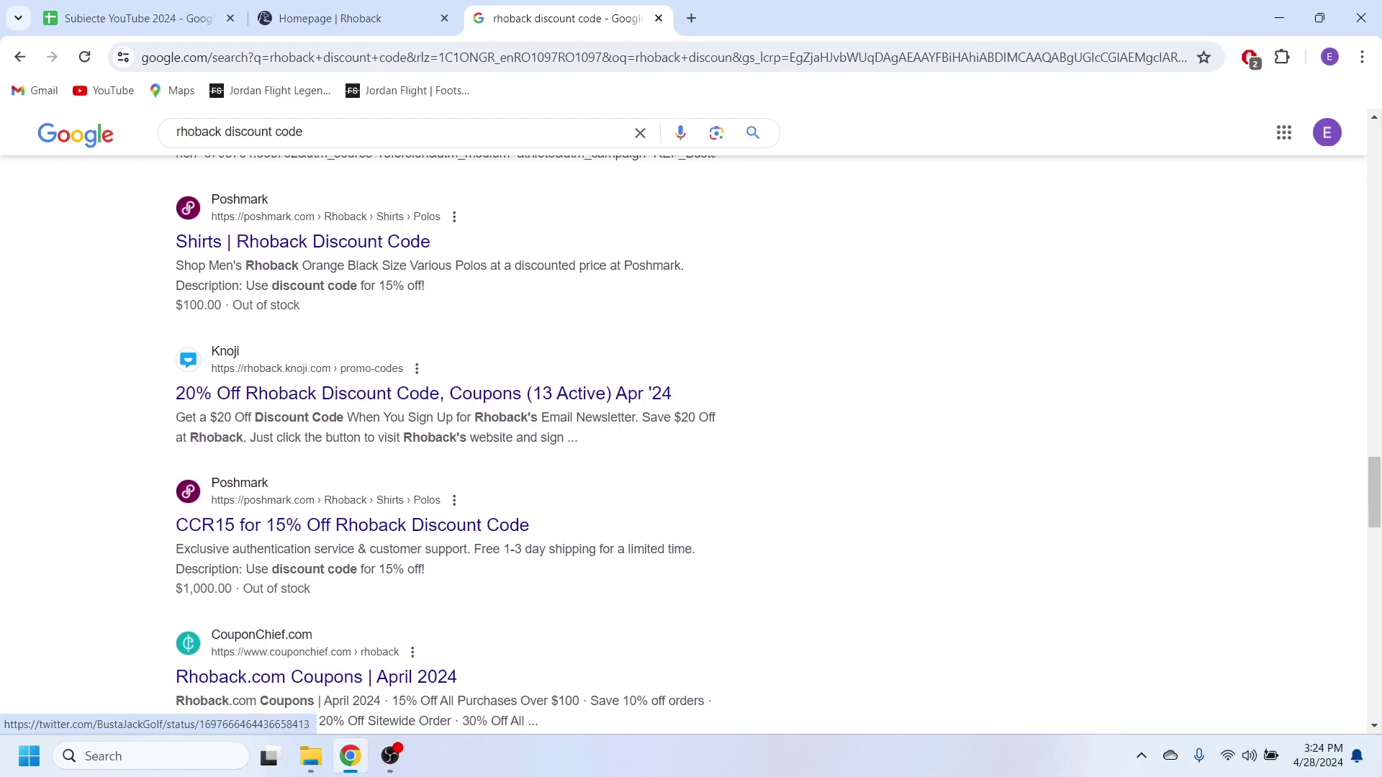
pyautogui.scroll(-2, 432, 432)
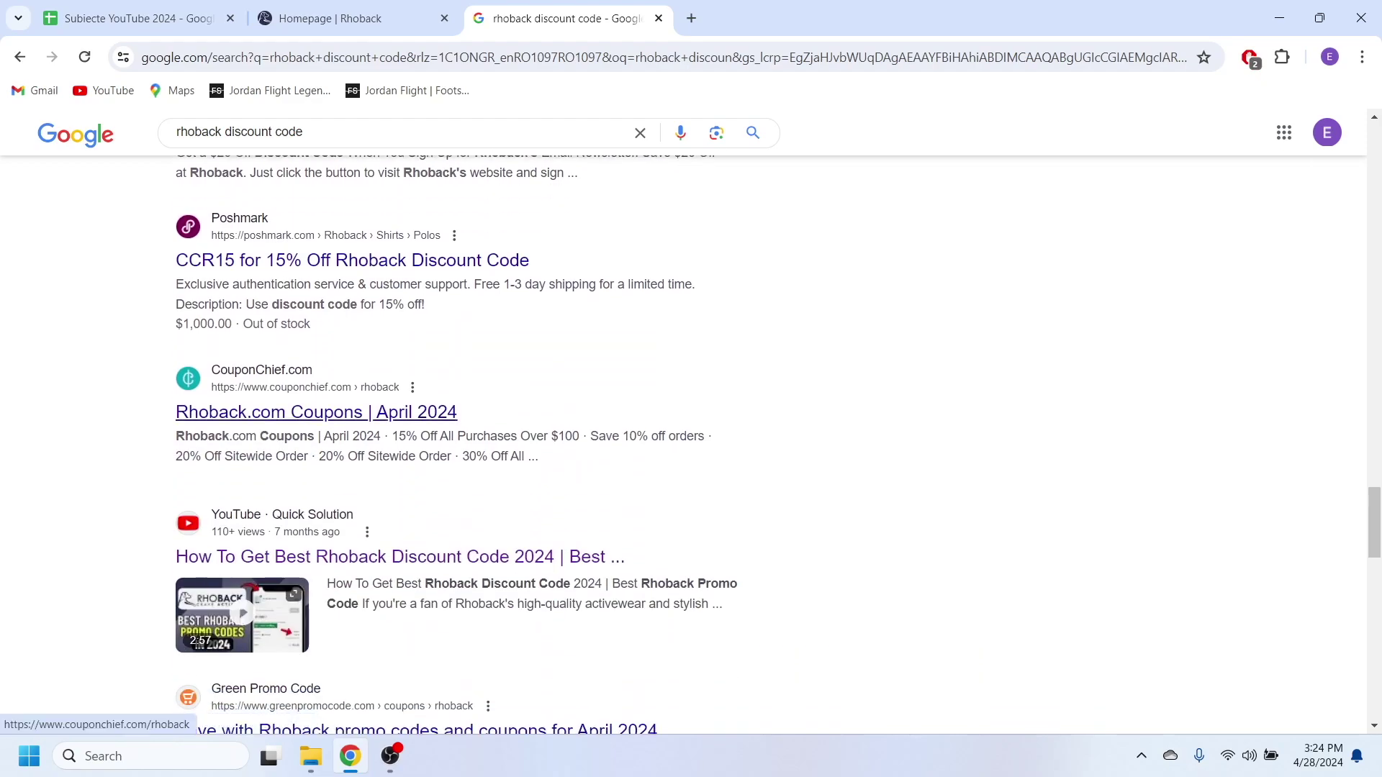
# Open CouponChief's Rhoback coupons and reveal the 'Save 10% off orders' promo code.
pyautogui.click(317, 411)
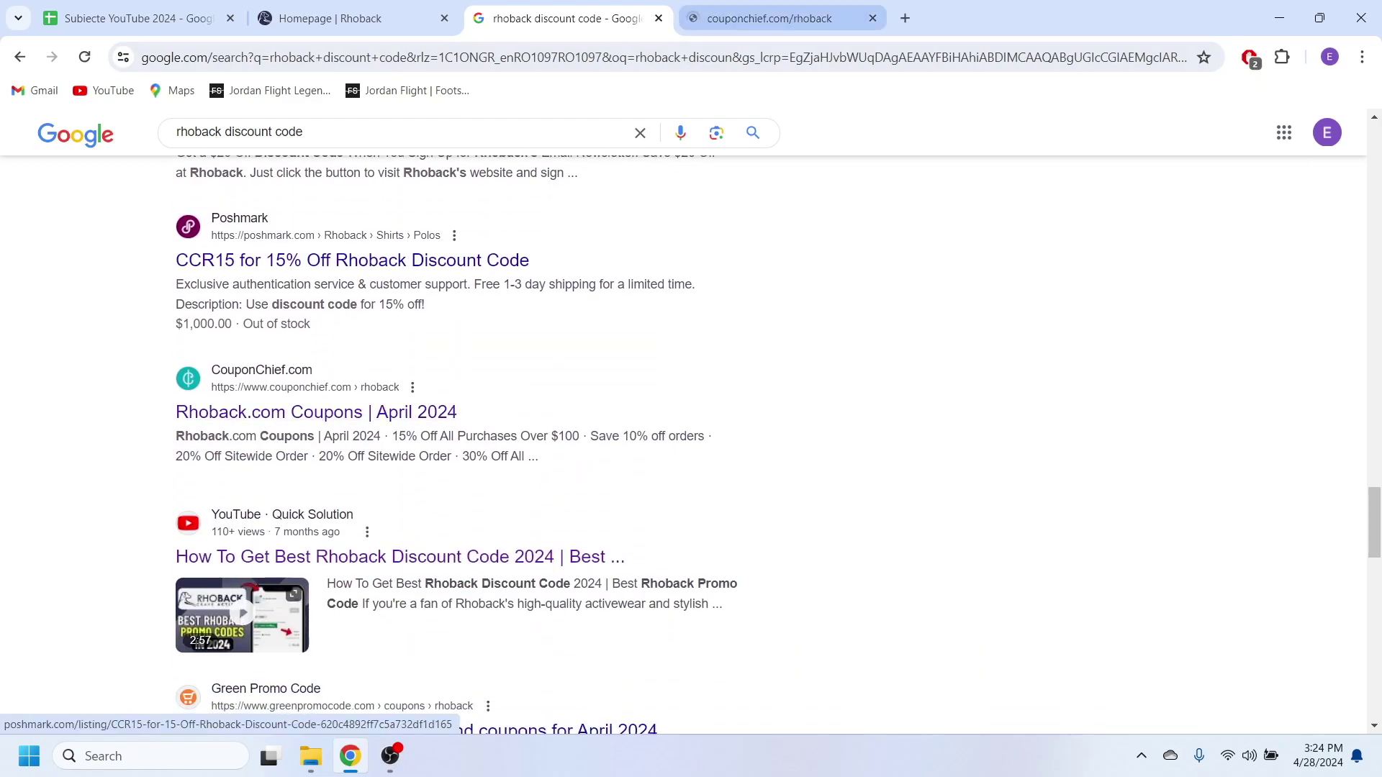
pyautogui.scroll(-5, 691, 432)
pyautogui.scroll(-4, 690, 432)
pyautogui.scroll(-3, 691, 432)
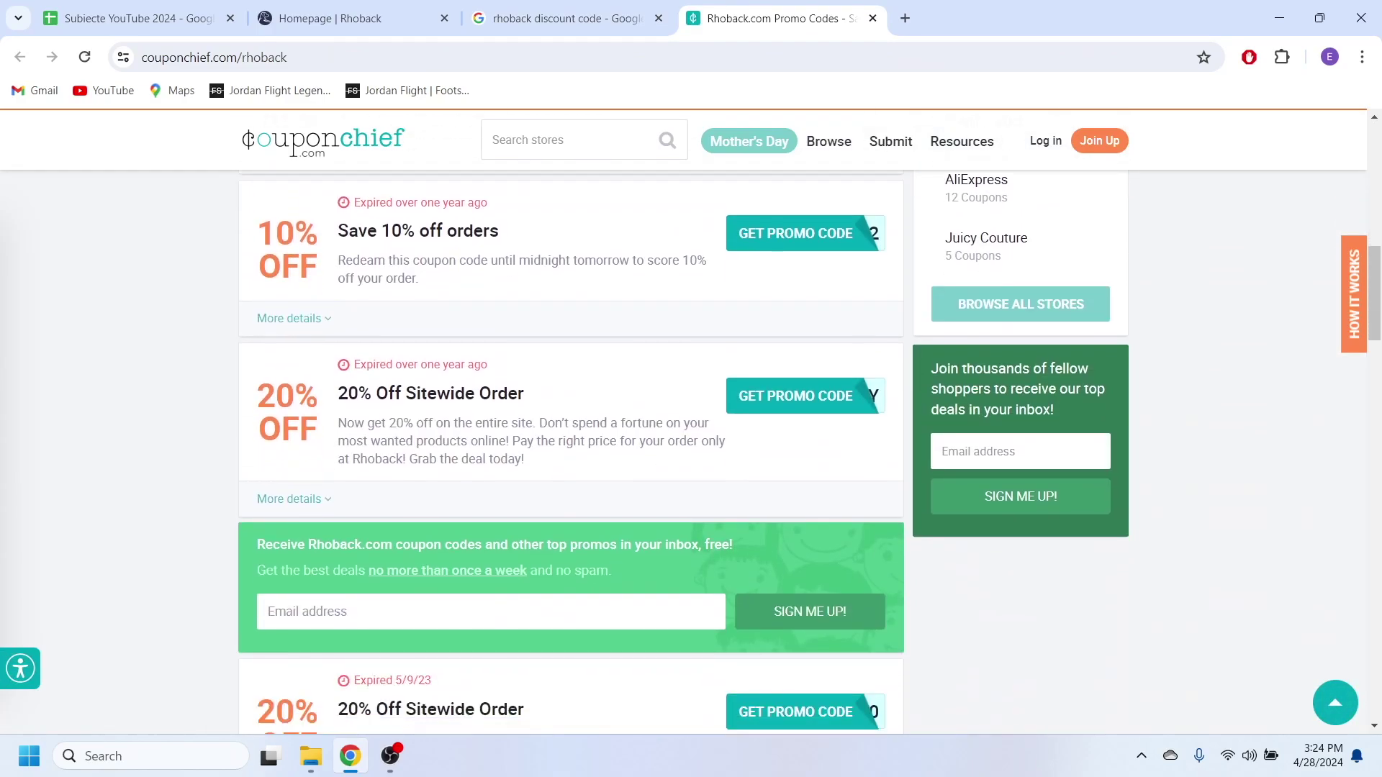
pyautogui.scroll(-3, 691, 431)
pyautogui.scroll(-2, 691, 432)
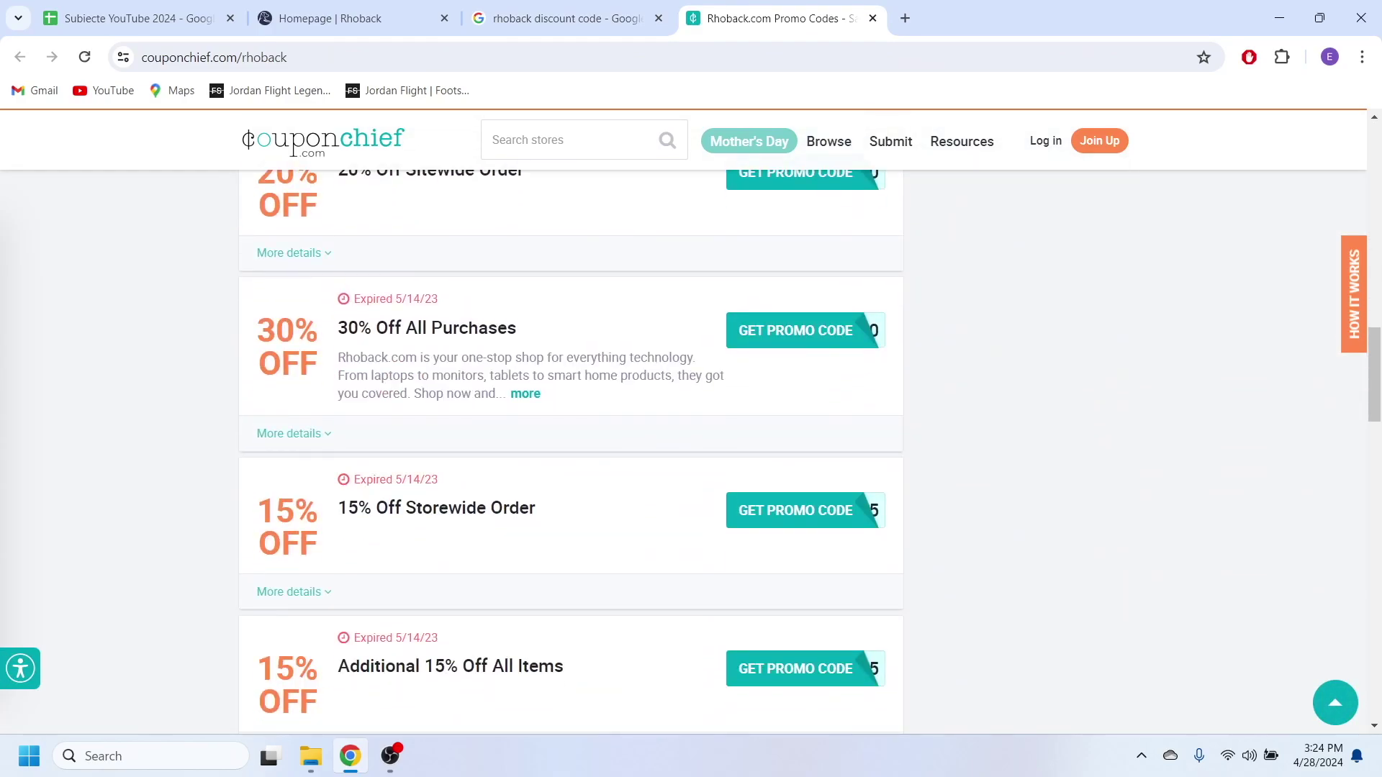
pyautogui.scroll(3, 691, 433)
pyautogui.scroll(2, 691, 432)
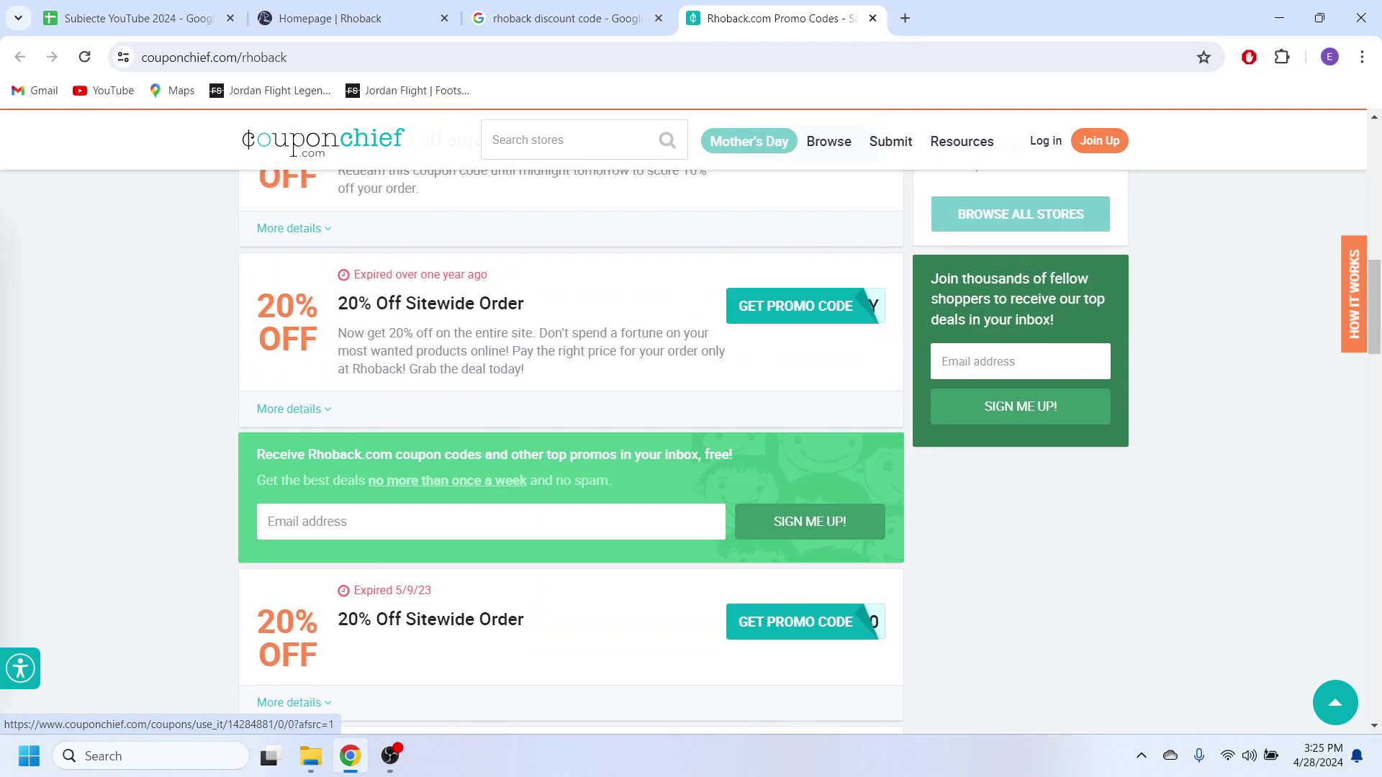
pyautogui.scroll(3, 691, 432)
pyautogui.scroll(2, 691, 431)
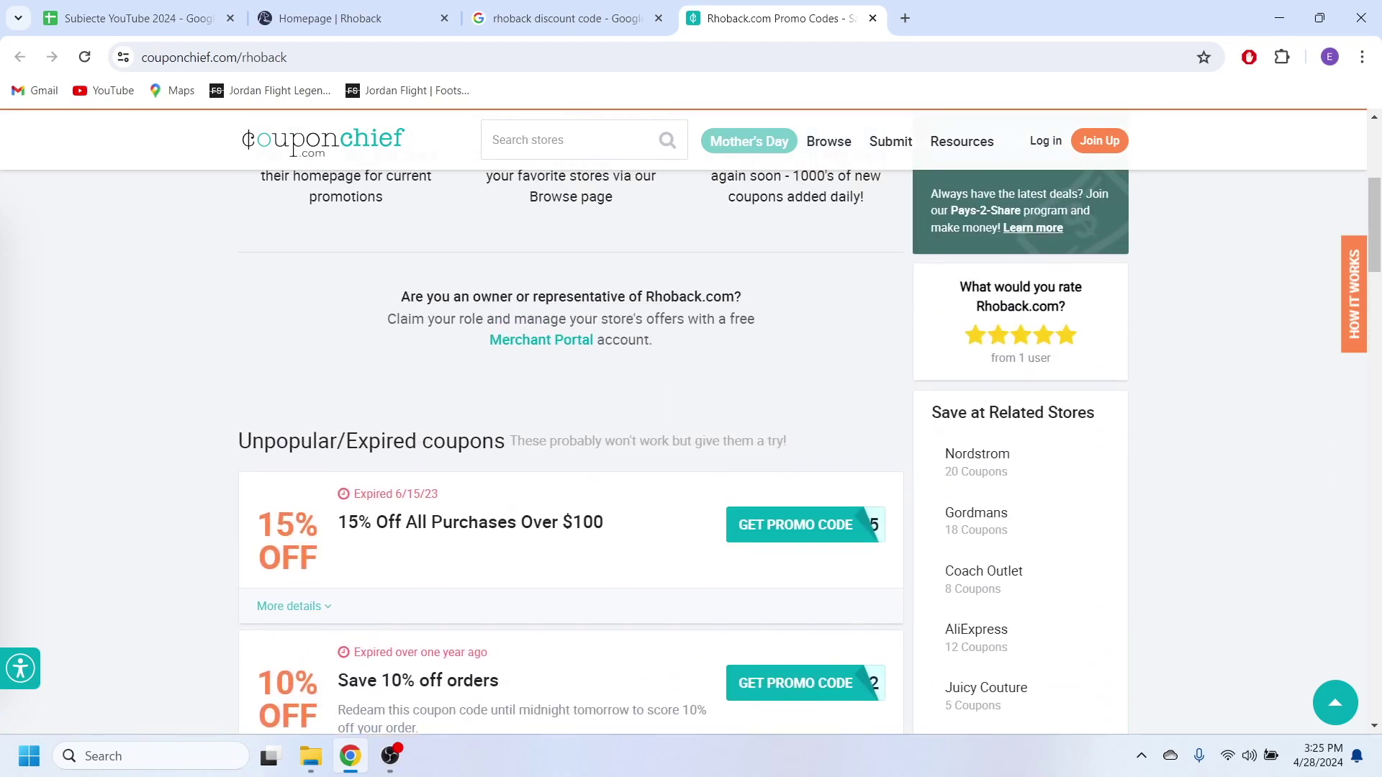
pyautogui.scroll(4, 691, 433)
pyautogui.scroll(-4, 691, 431)
pyautogui.scroll(-4, 690, 432)
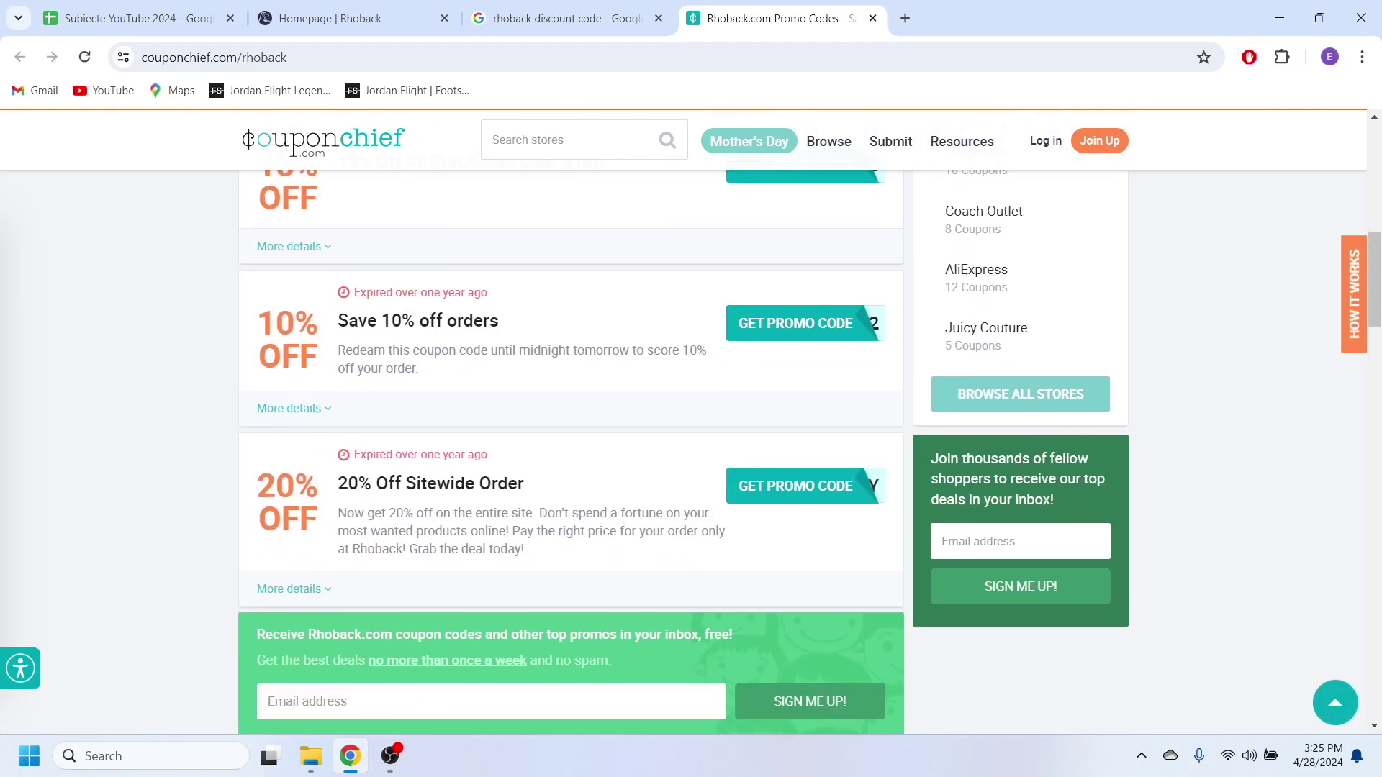
pyautogui.click(795, 323)
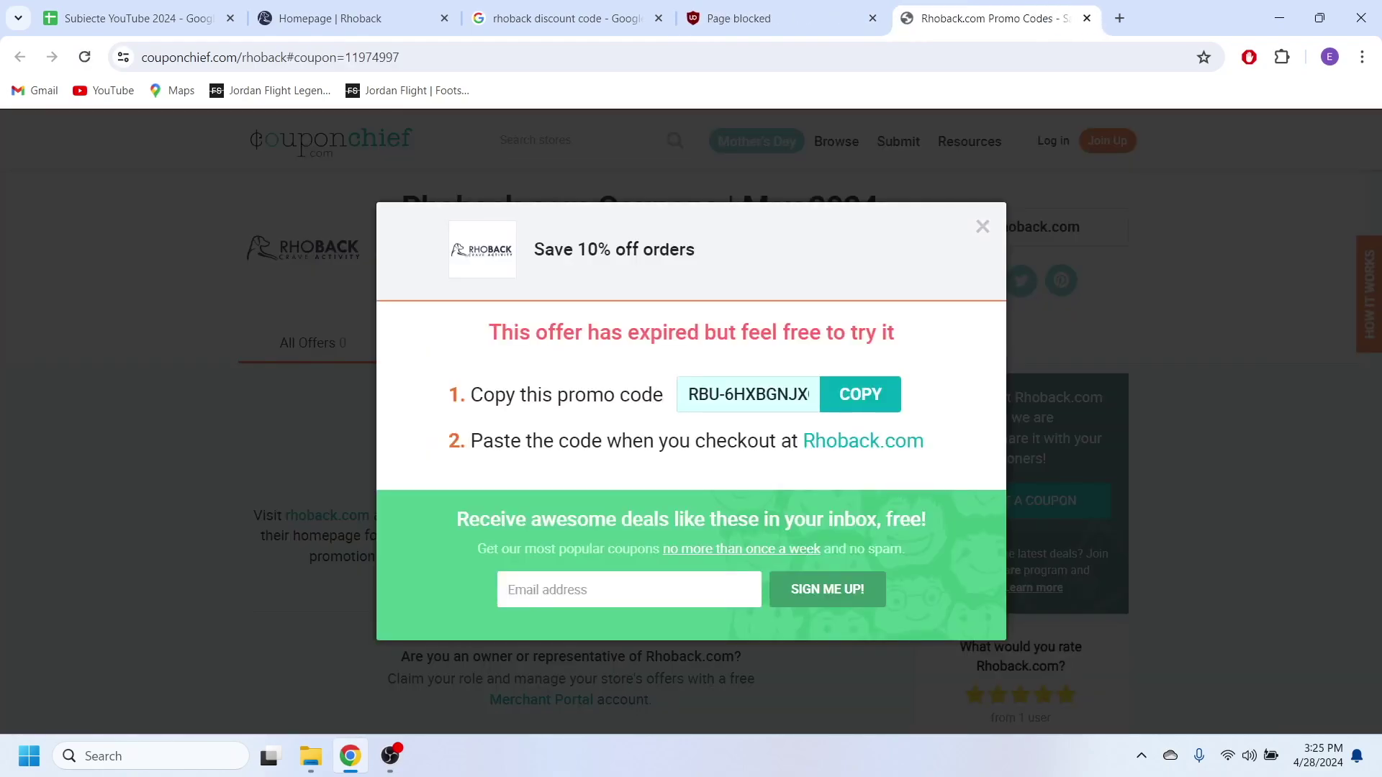
pyautogui.click(860, 394)
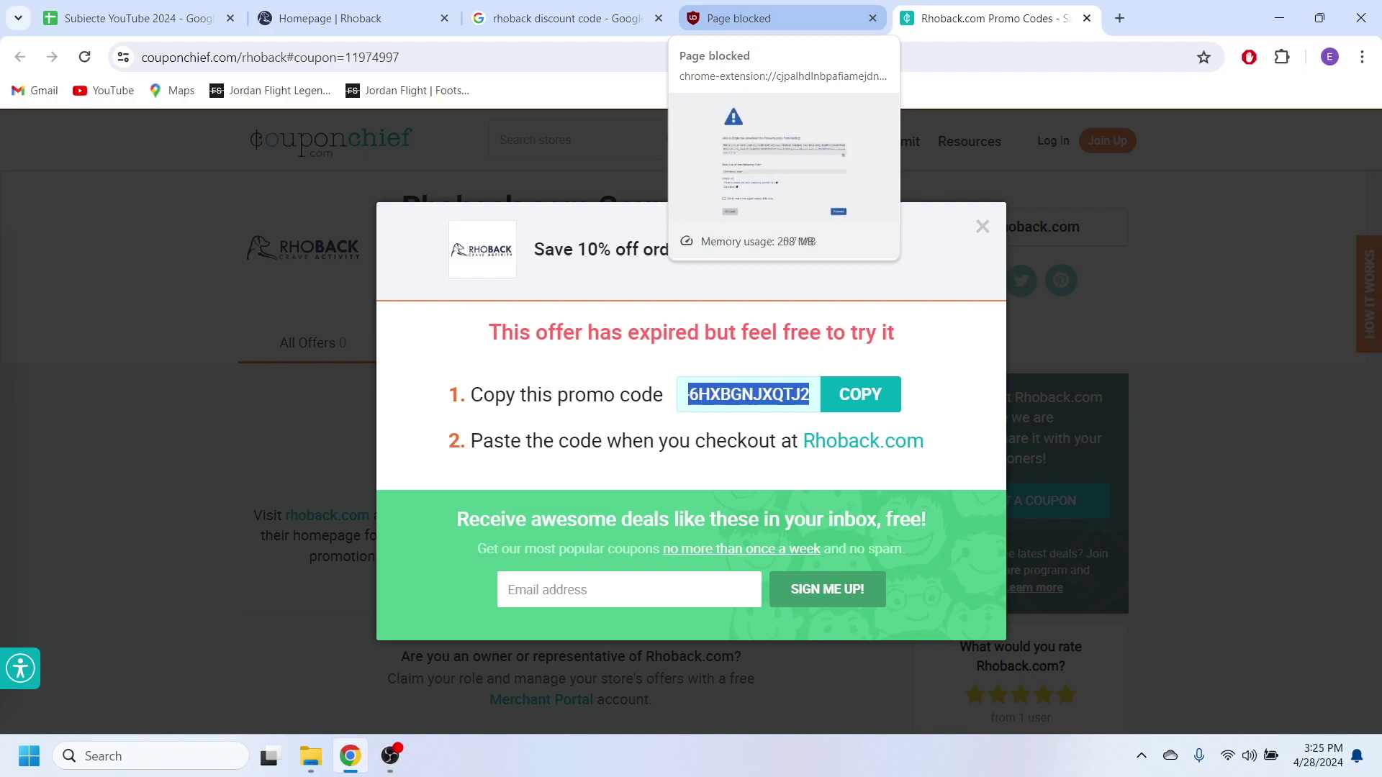
pyautogui.click(658, 17)
pyautogui.click(657, 18)
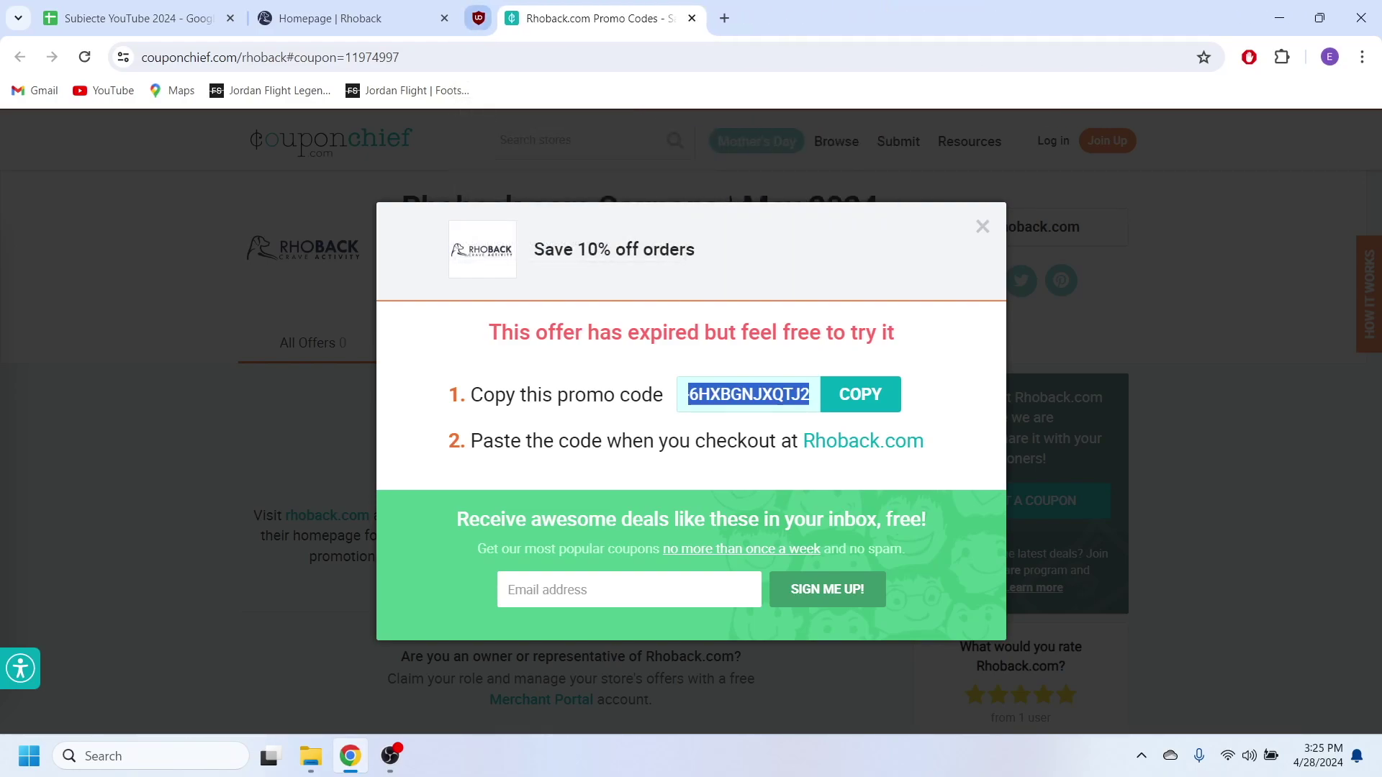